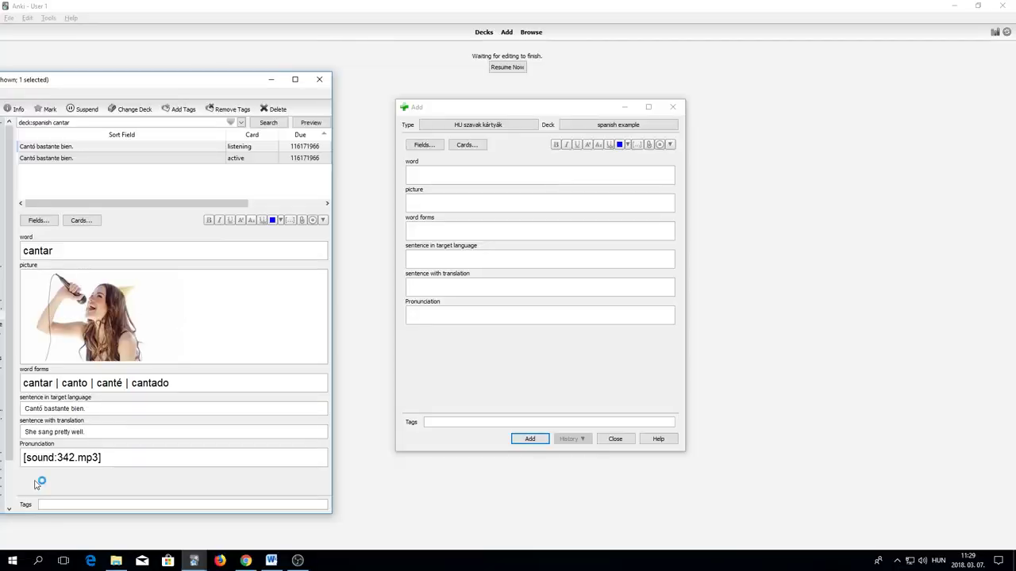
# Copy the word "cantar" from the existing card into the new note's word field.
pyautogui.moveTo(80, 249); pyautogui.dragTo(8, 254)
pyautogui.hotkey('ctrl', 'c')
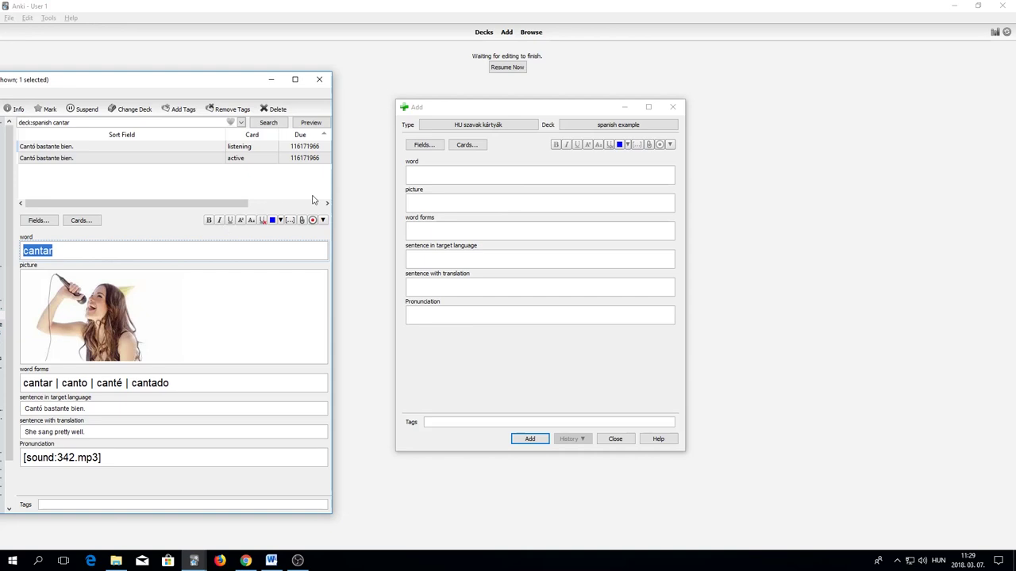
pyautogui.click(449, 171)
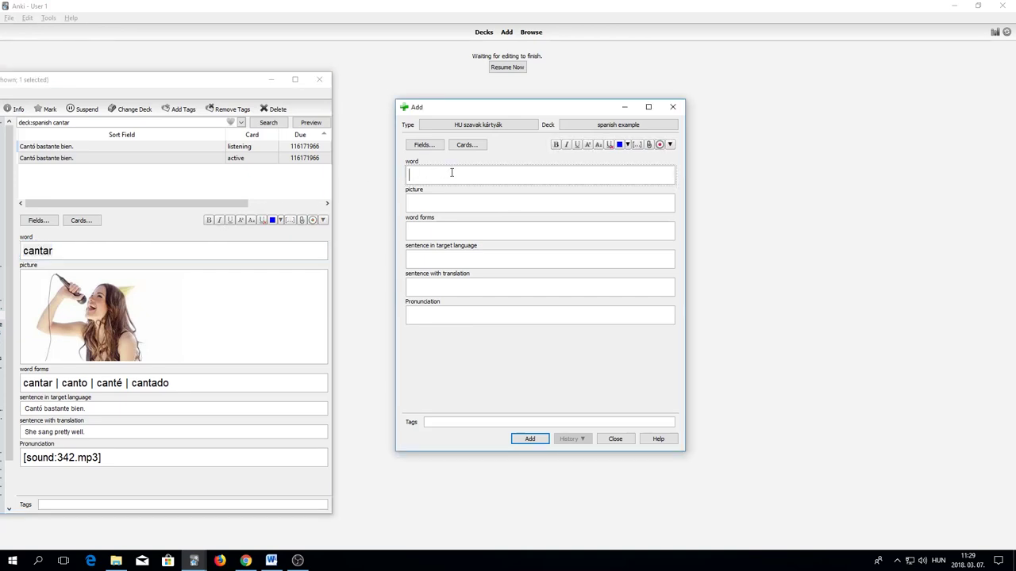
pyautogui.hotkey('ctrl', 'v')
# Copy the picture of the singing woman from the existing card into the new note's picture field.
pyautogui.click(183, 326)
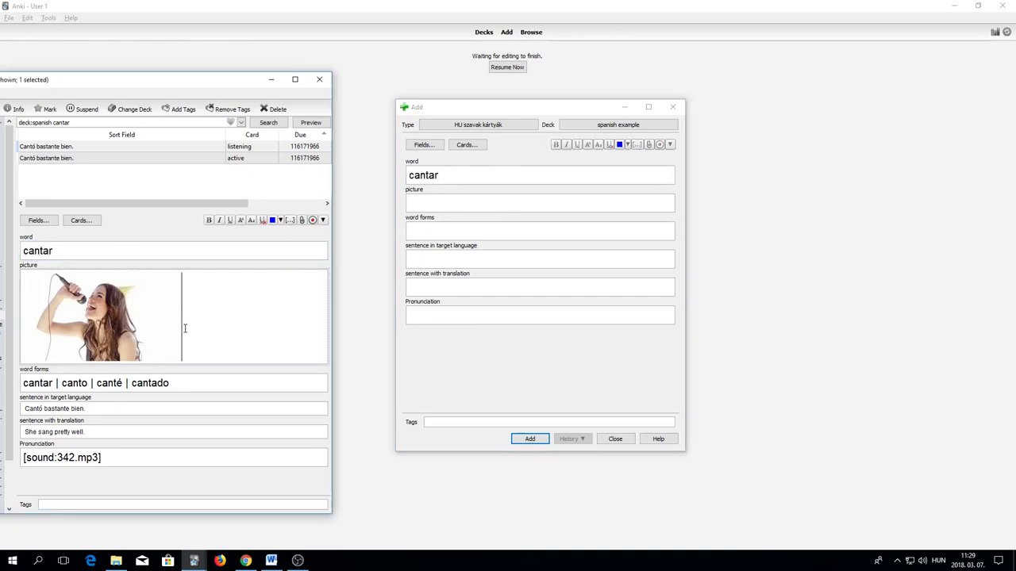
pyautogui.click(467, 172)
pyautogui.click(452, 166)
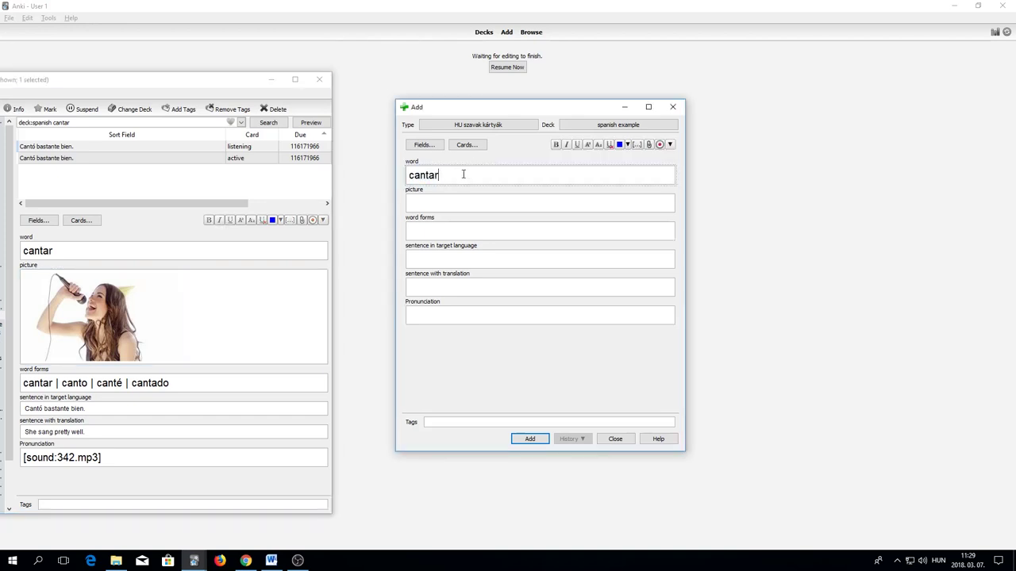
pyautogui.moveTo(199, 329); pyautogui.dragTo(27, 334)
pyautogui.click(469, 202)
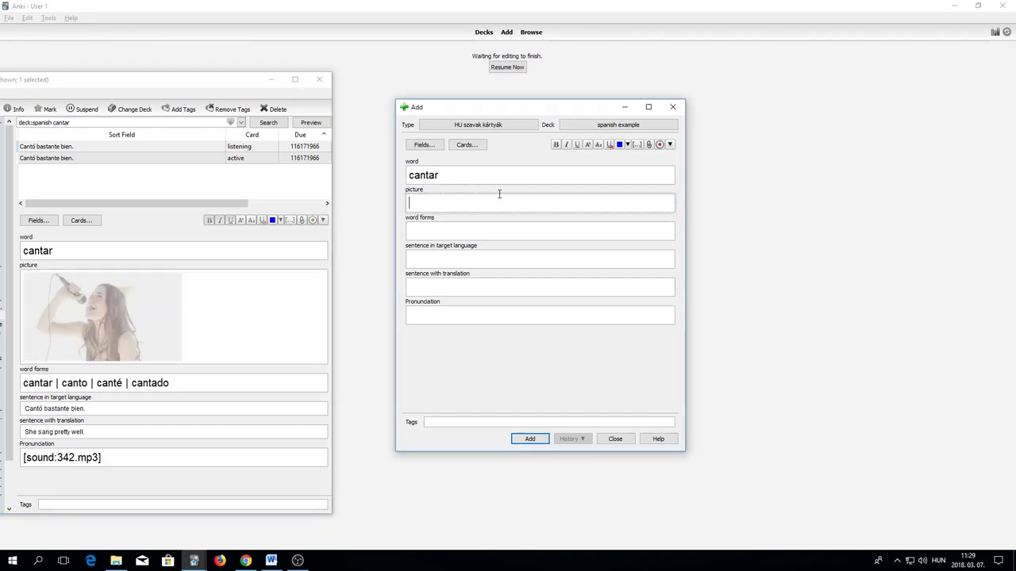
pyautogui.hotkey('ctrl', 'v')
# Copy the word forms "cantar | canto | canté | cantado" into the new note's word forms field.
pyautogui.click(531, 310)
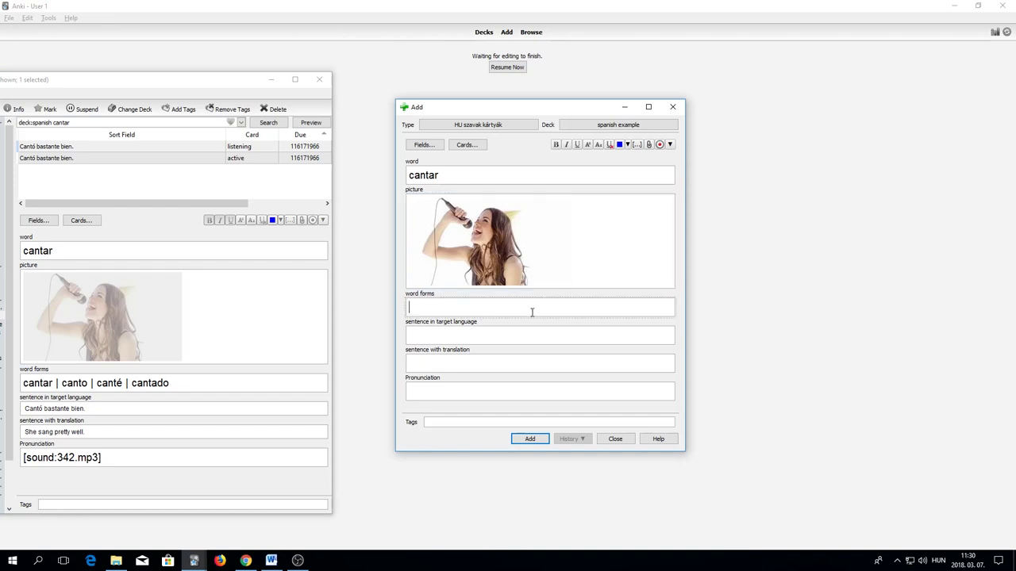
pyautogui.tripleClick(228, 384)
pyautogui.hotkey('ctrl', 'c')
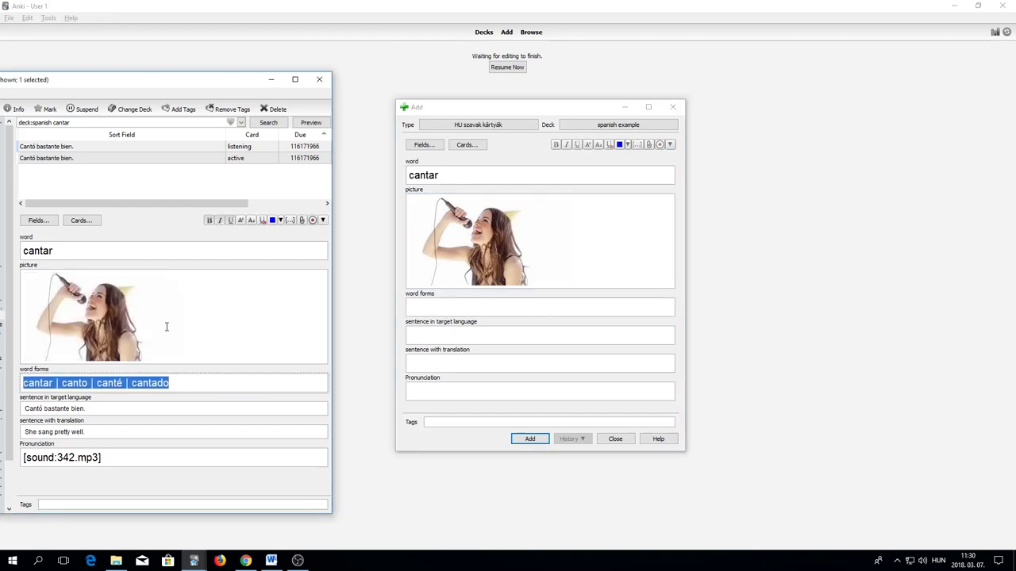
pyautogui.click(472, 307)
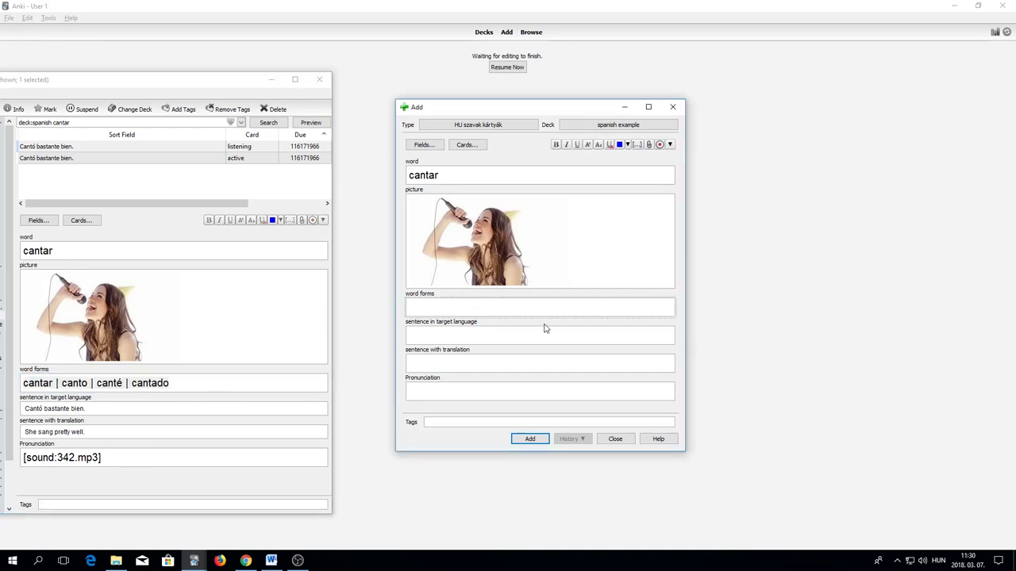
pyautogui.hotkey('ctrl', 'v')
pyautogui.moveTo(453, 298); pyautogui.dragTo(580, 320)
pyautogui.click(586, 308)
# Copy the target-language sentence "Cantó bastante bien." and the translation "She sang pretty well." into the matching fields of the new note.
pyautogui.moveTo(110, 407); pyautogui.dragTo(3, 401)
pyautogui.hotkey('ctrl', 'c')
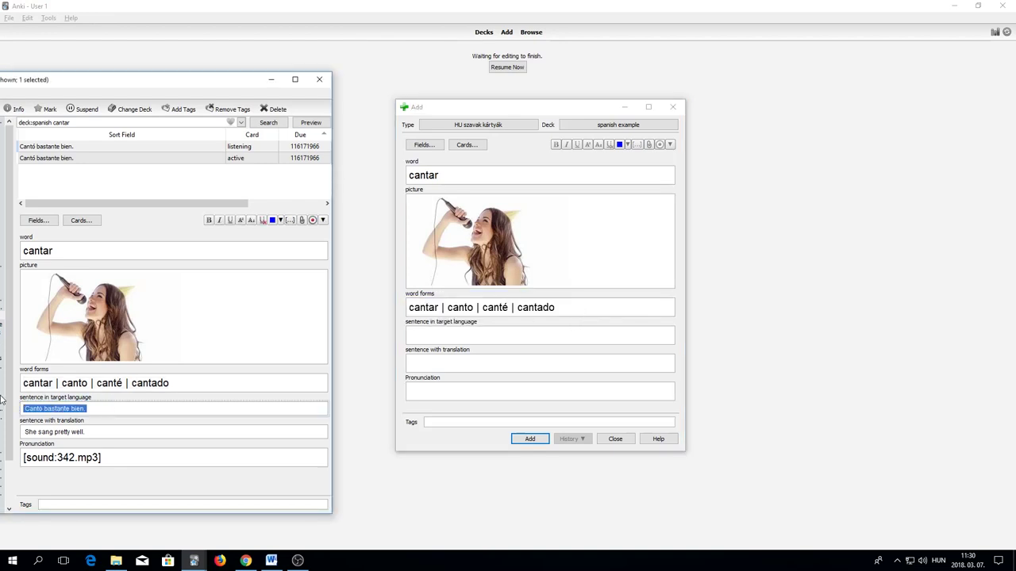
pyautogui.click(483, 336)
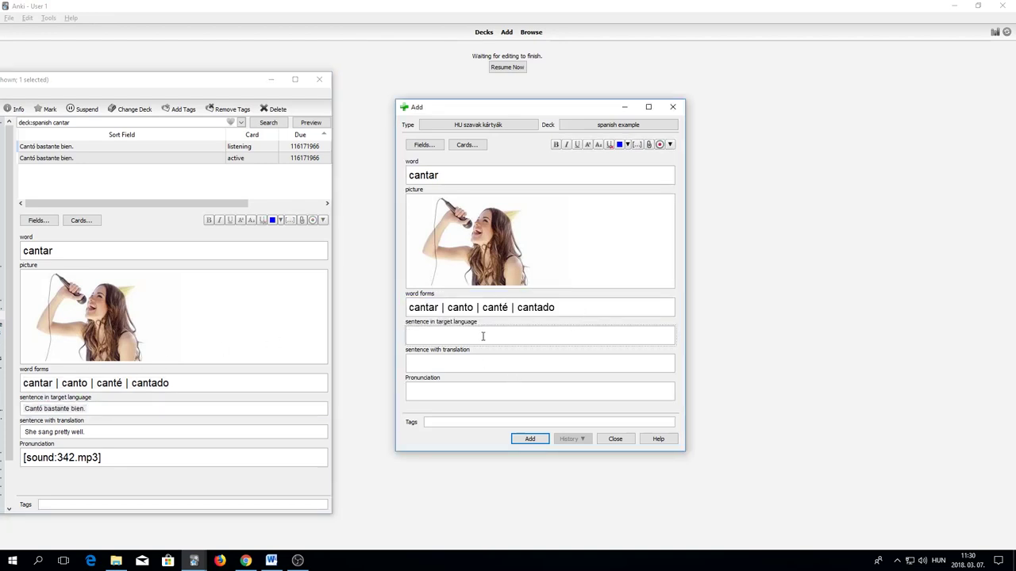
pyautogui.hotkey('ctrl', 'v')
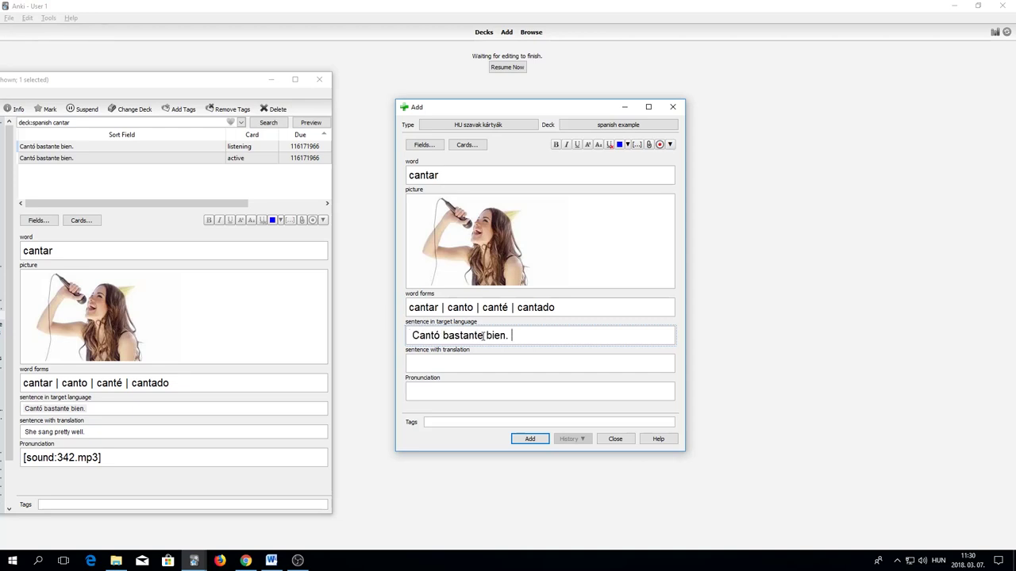
pyautogui.moveTo(98, 433); pyautogui.dragTo(4, 432)
pyautogui.hotkey('ctrl', 'c')
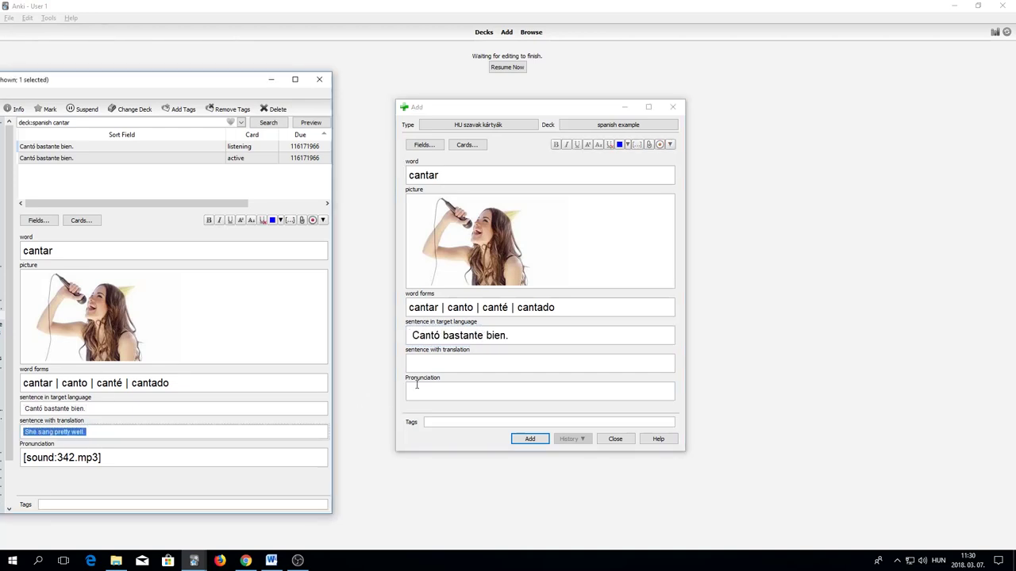
pyautogui.click(501, 365)
pyautogui.hotkey('ctrl', 'v')
# Copy the audio reference [sound:342.mp3] into the new note's Pronunciation field and return to the word field.
pyautogui.click(474, 392)
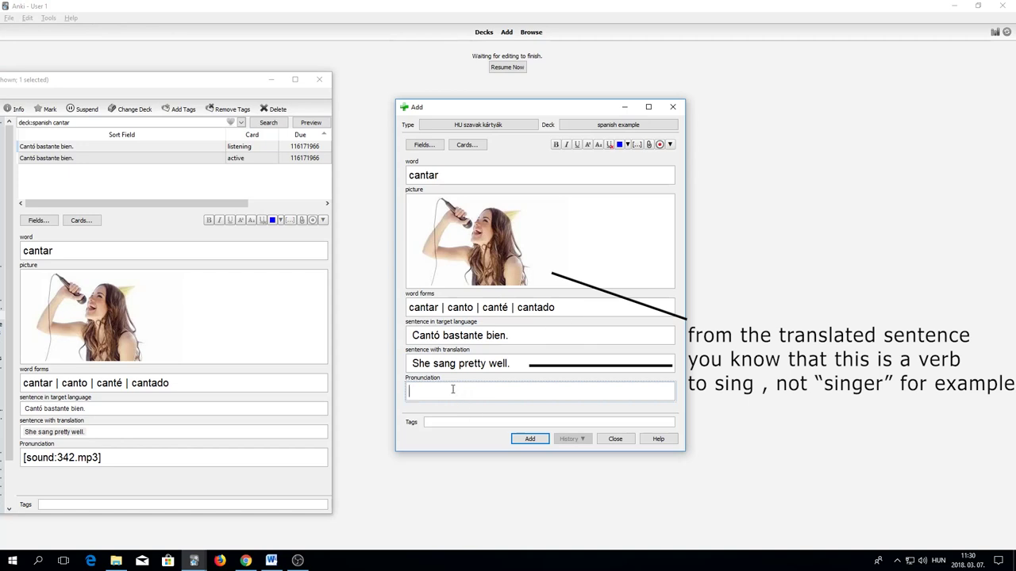
pyautogui.moveTo(540, 333); pyautogui.dragTo(370, 336)
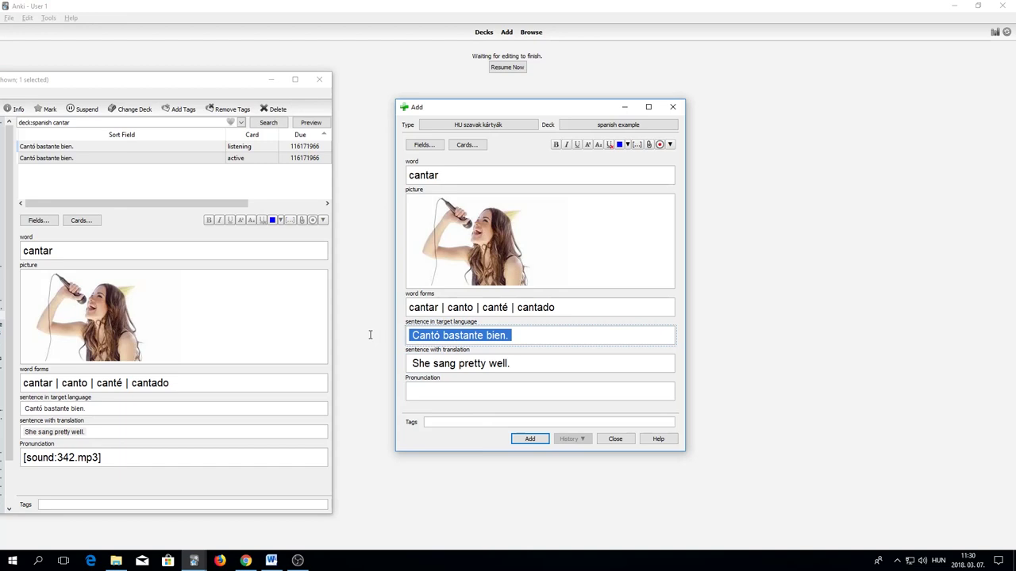
pyautogui.click(123, 458)
pyautogui.moveTo(123, 458); pyautogui.dragTo(3, 459)
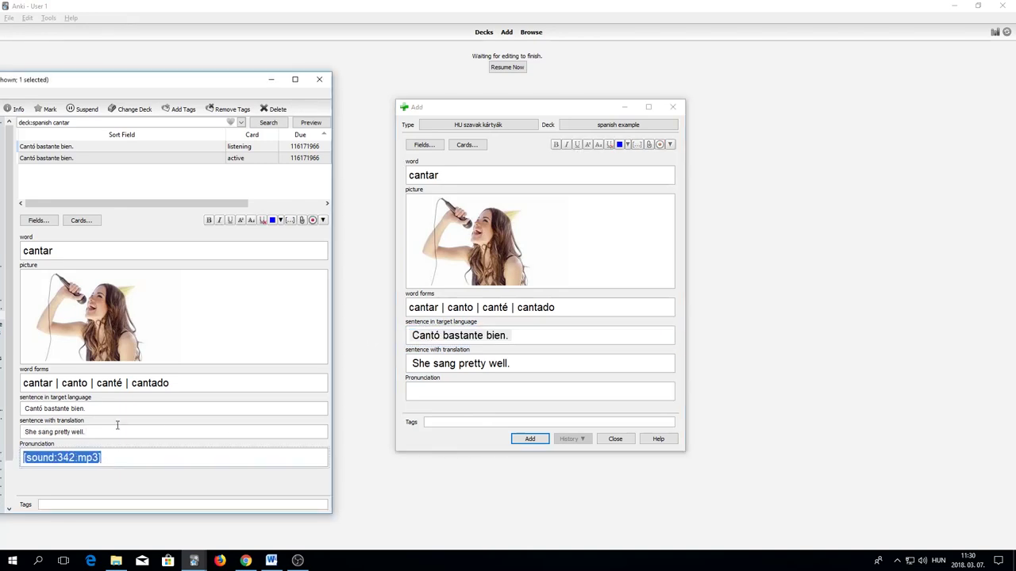
pyautogui.click(442, 411)
pyautogui.hotkey('ctrl', 'v')
pyautogui.hotkey('shift', 'Tab')
pyautogui.hotkey('shift', 'Tab')
pyautogui.hotkey('shift', 'Tab')
pyautogui.hotkey('shift', 'Tab')
pyautogui.hotkey('shift', 'Tab')
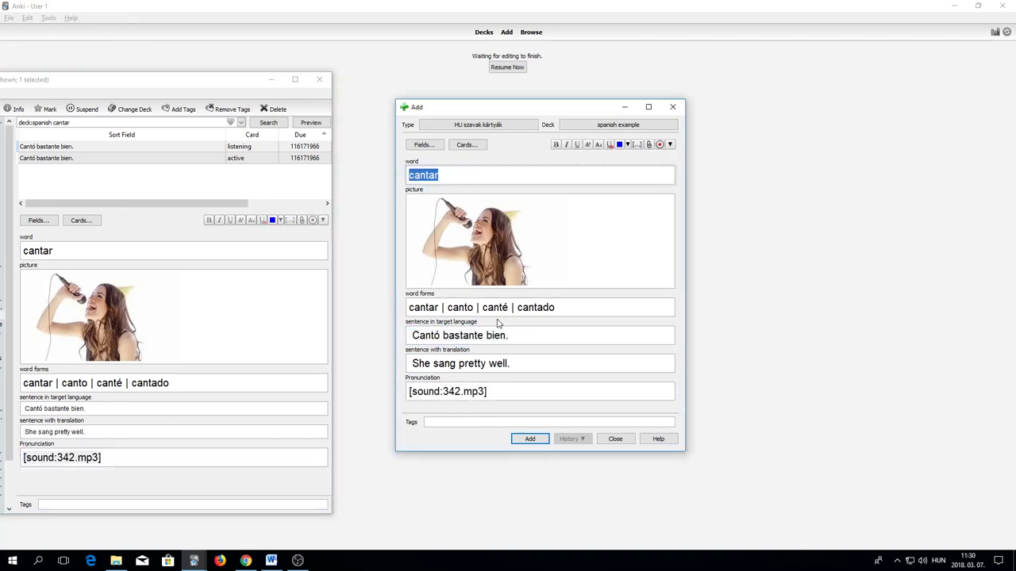
# Bring the pronunciation file for "cantar" downloaded from Forvo in Chrome into the Pronunciation field of the Anki note.
pyautogui.moveTo(459, 177); pyautogui.dragTo(408, 176)
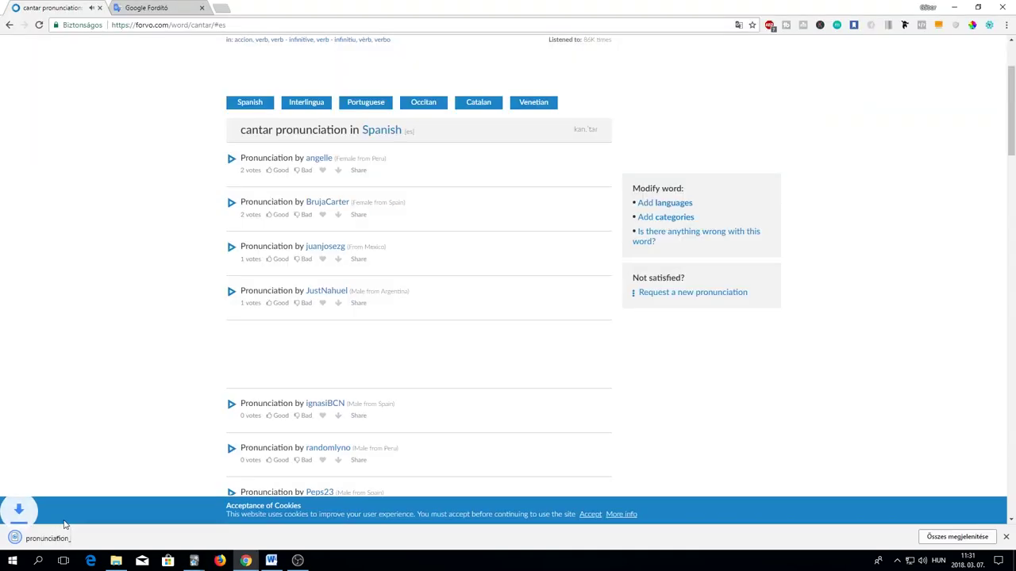
pyautogui.moveTo(49, 538); pyautogui.dragTo(411, 399)
pyautogui.hotkey('alt', 'Tab')
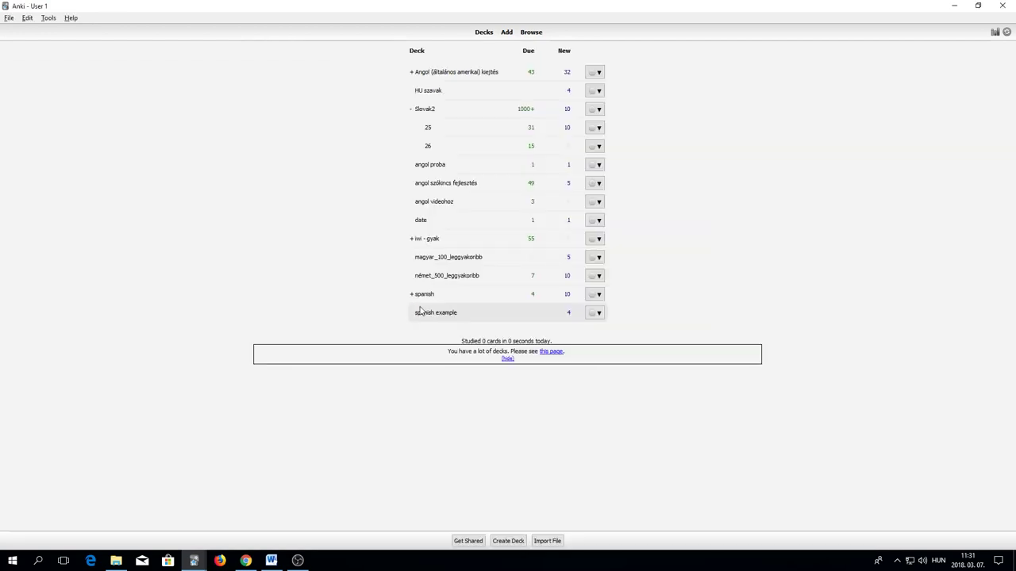
# Open the "spanish example" deck, start studying it and reveal the answer of the first listening card.
pyautogui.click(431, 314)
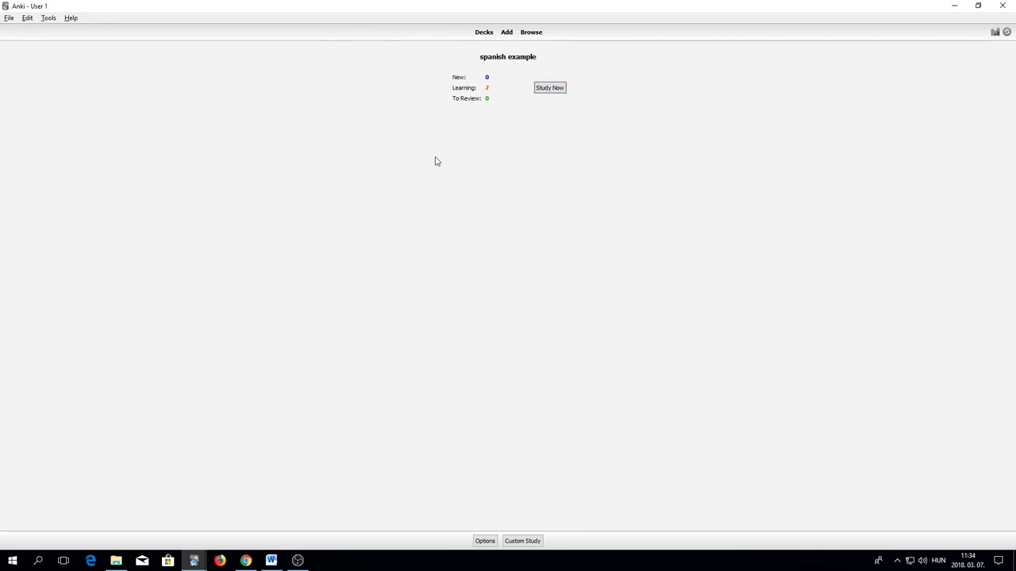
pyautogui.moveTo(478, 57); pyautogui.dragTo(545, 57)
pyautogui.click(553, 57)
pyautogui.click(550, 87)
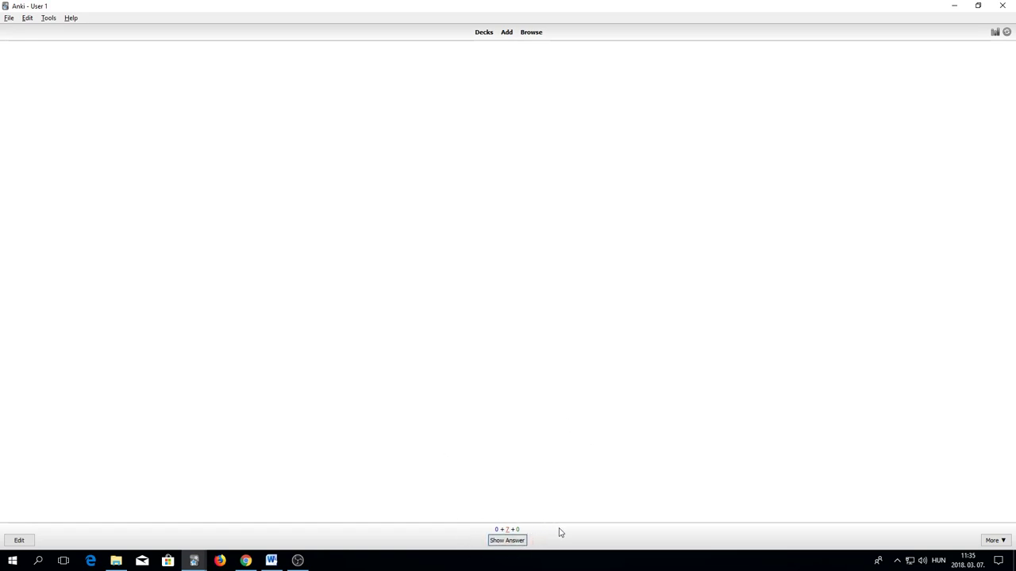
pyautogui.click(507, 540)
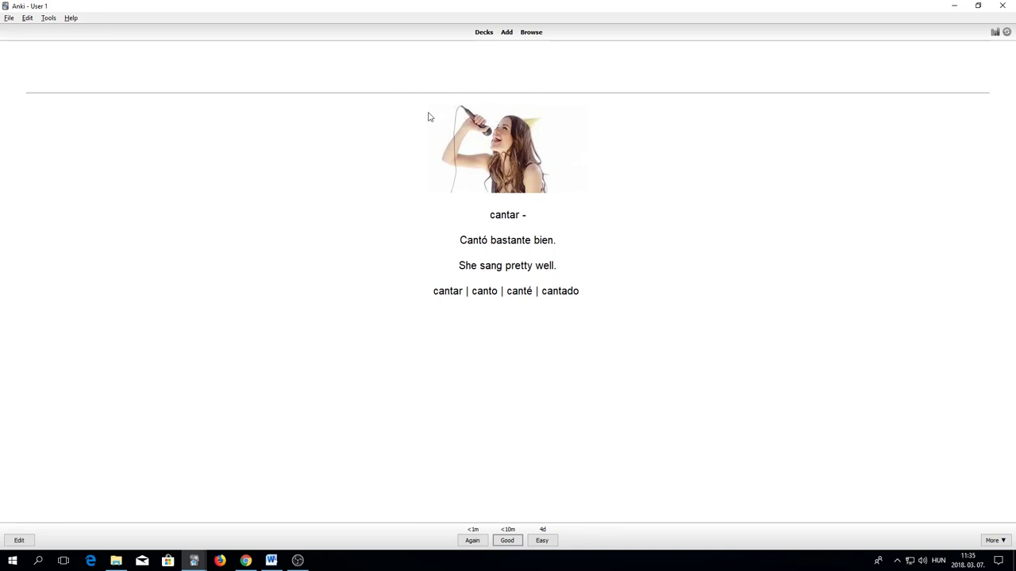
# Examine the picture, word, example sentence, translation and word forms on the "cantar" answer side.
pyautogui.moveTo(486, 215); pyautogui.dragTo(555, 241)
pyautogui.click(528, 213)
pyautogui.click(505, 214)
pyautogui.click(557, 240)
pyautogui.moveTo(581, 291); pyautogui.dragTo(444, 165)
pyautogui.click(516, 307)
pyautogui.moveTo(488, 219); pyautogui.dragTo(522, 216)
pyautogui.moveTo(456, 240); pyautogui.dragTo(574, 249)
pyautogui.click(603, 284)
pyautogui.moveTo(520, 214); pyautogui.dragTo(505, 175)
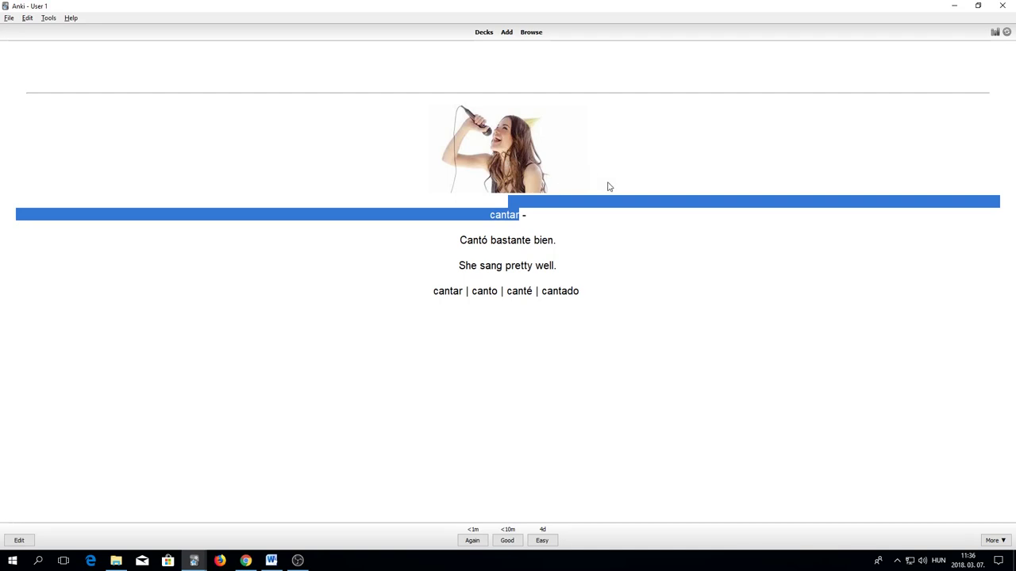
pyautogui.click(639, 234)
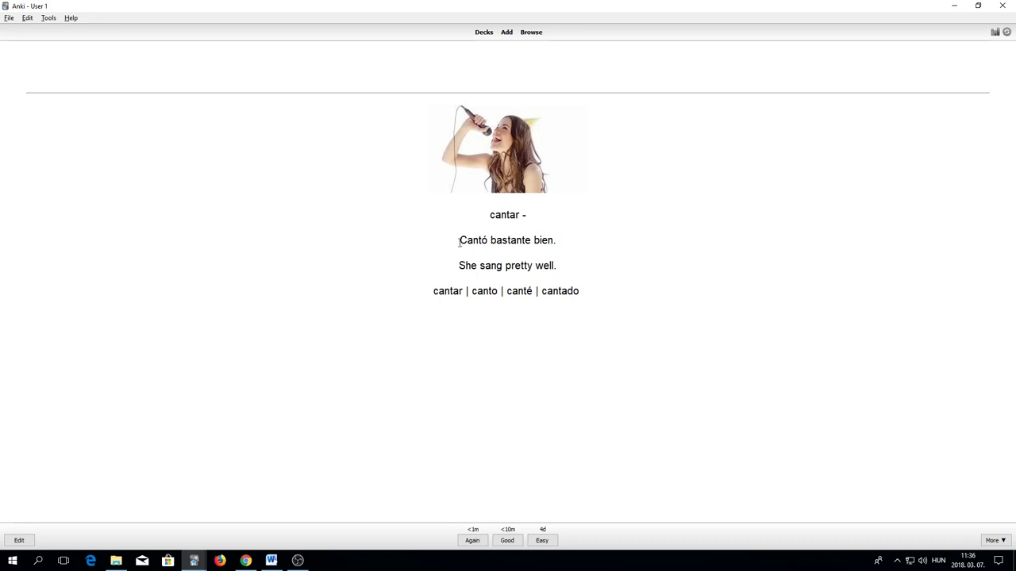
# Check the "cantar" card's example sentence against its translation and rate the card Easy.
pyautogui.moveTo(460, 239); pyautogui.dragTo(455, 263)
pyautogui.click(559, 265)
pyautogui.click(540, 542)
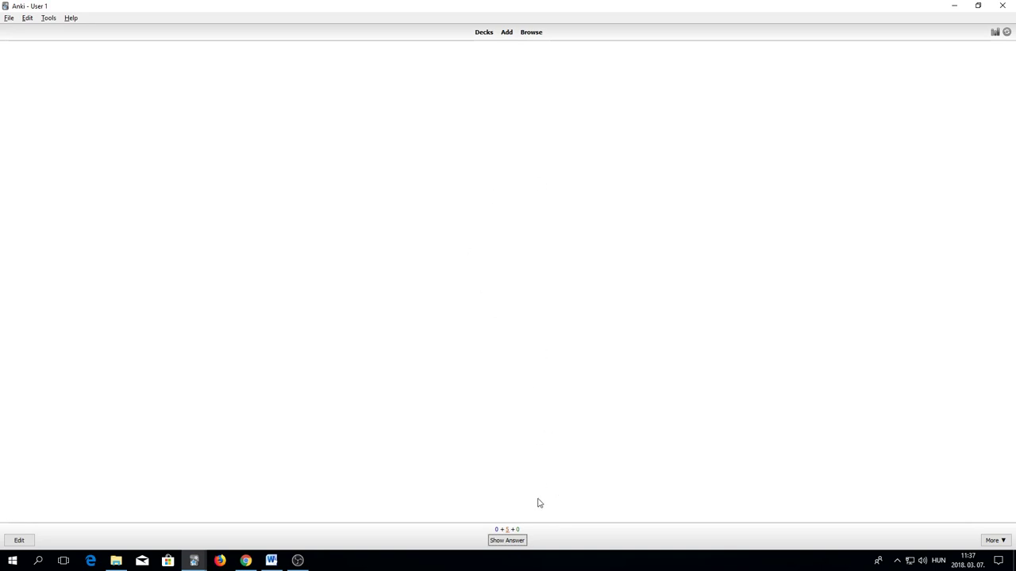
# Reveal the answer of the next listening card, review the word "aburrido" and its example sentence, and rate it Good.
pyautogui.click(520, 542)
pyautogui.moveTo(484, 214); pyautogui.dragTo(527, 214)
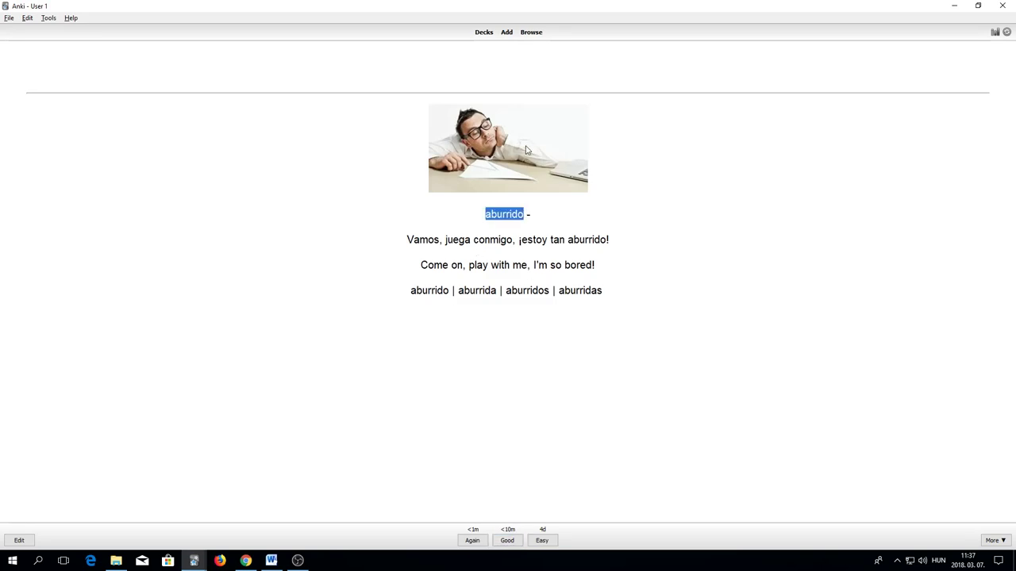
pyautogui.tripleClick(408, 241)
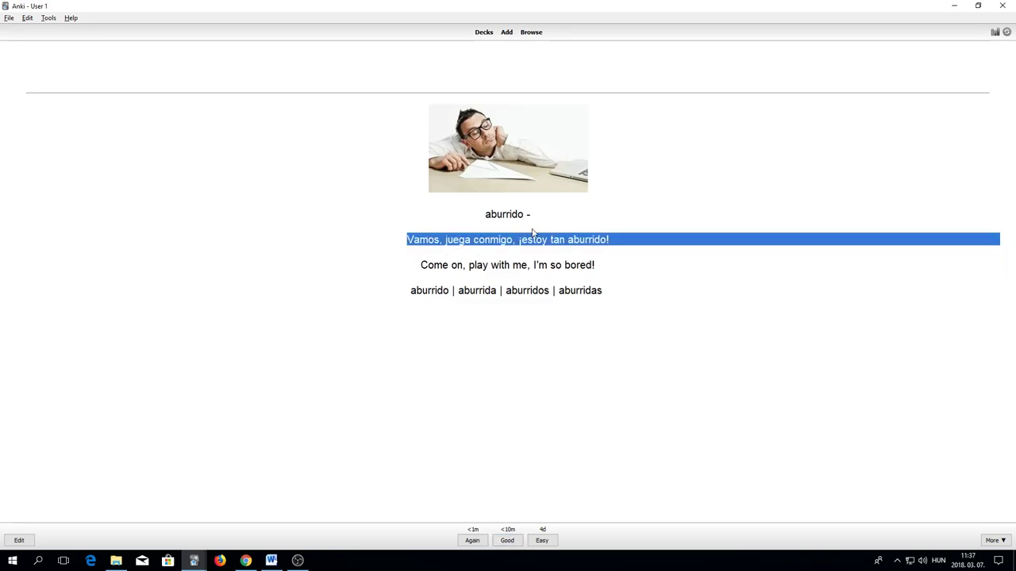
pyautogui.click(632, 246)
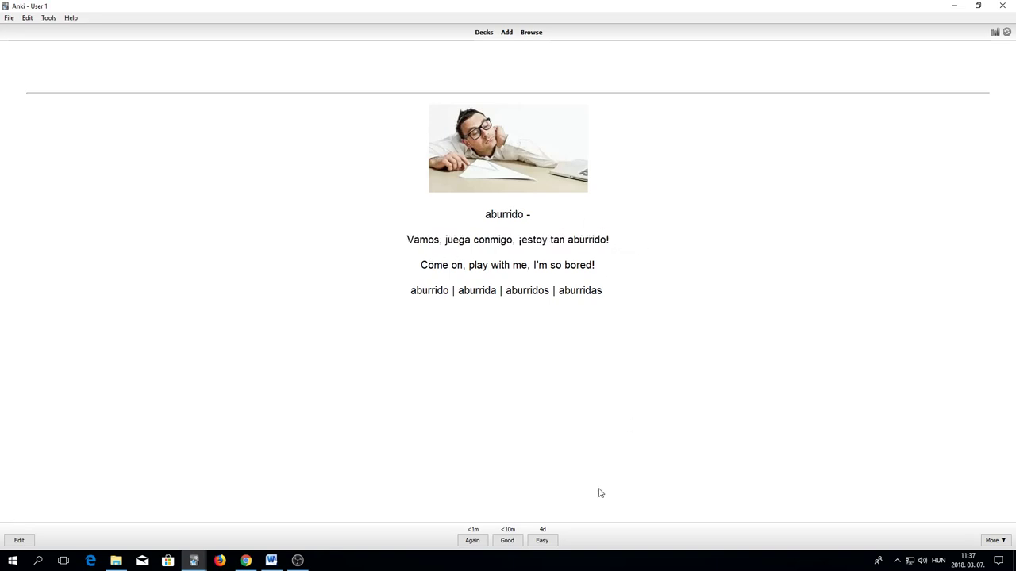
pyautogui.click(507, 540)
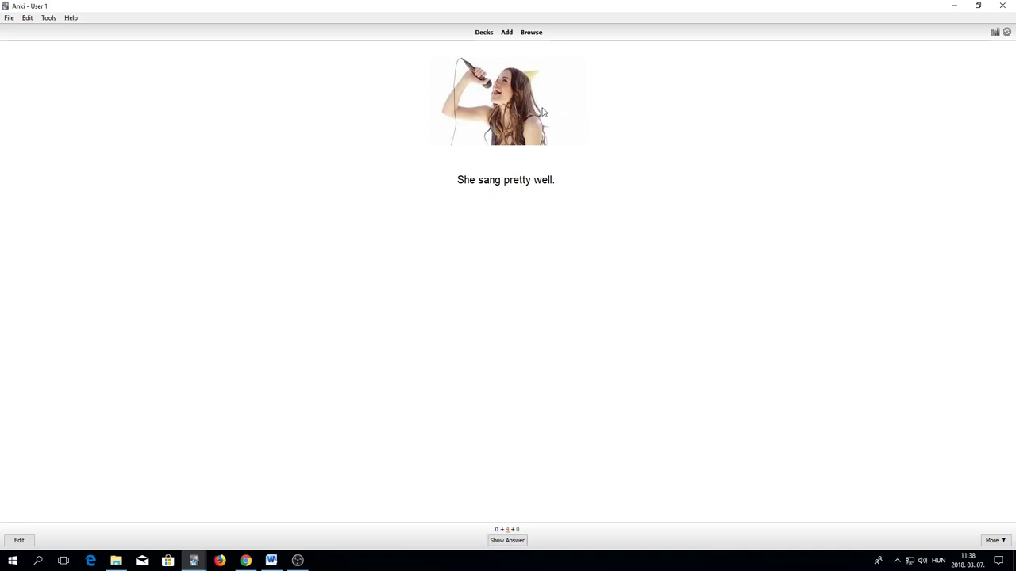
# Review the picture card with "She sang pretty well.", reveal its answer and rate it Good.
pyautogui.moveTo(500, 187); pyautogui.dragTo(487, 189)
pyautogui.click(531, 241)
pyautogui.click(508, 541)
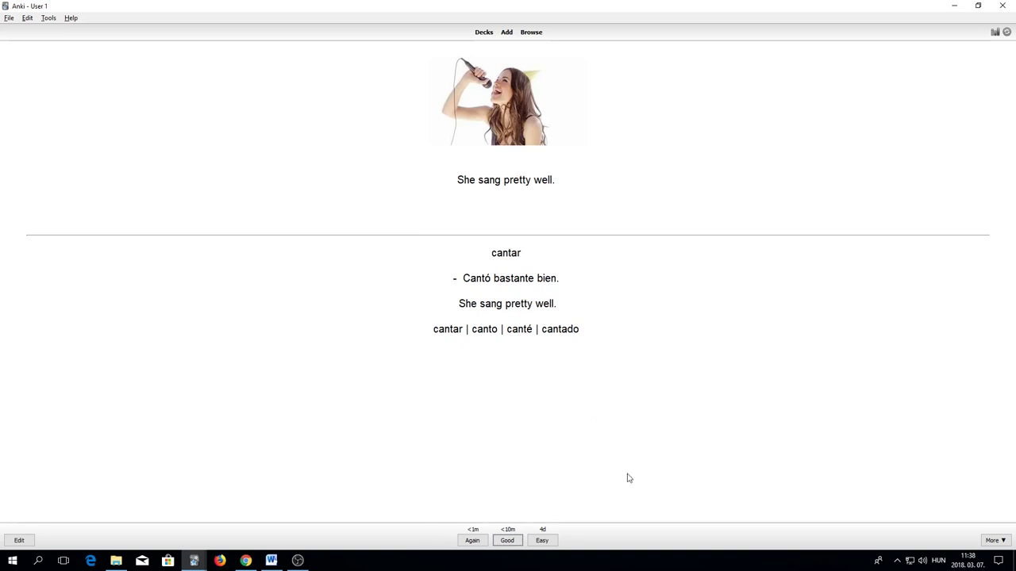
pyautogui.click(508, 541)
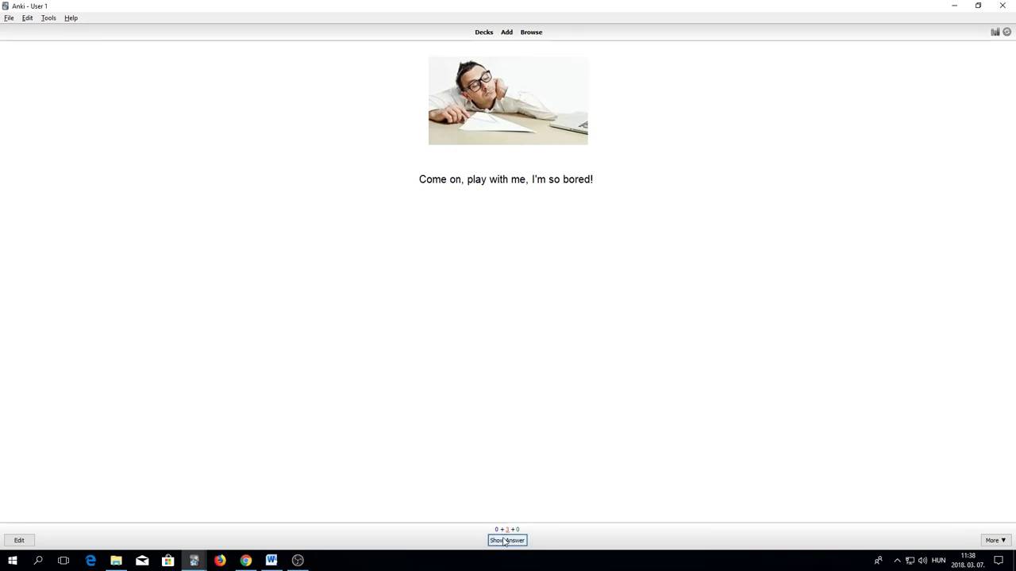
# Reveal the answer of the picture card with "Come on, play with me, I'm so bored!".
pyautogui.click(504, 540)
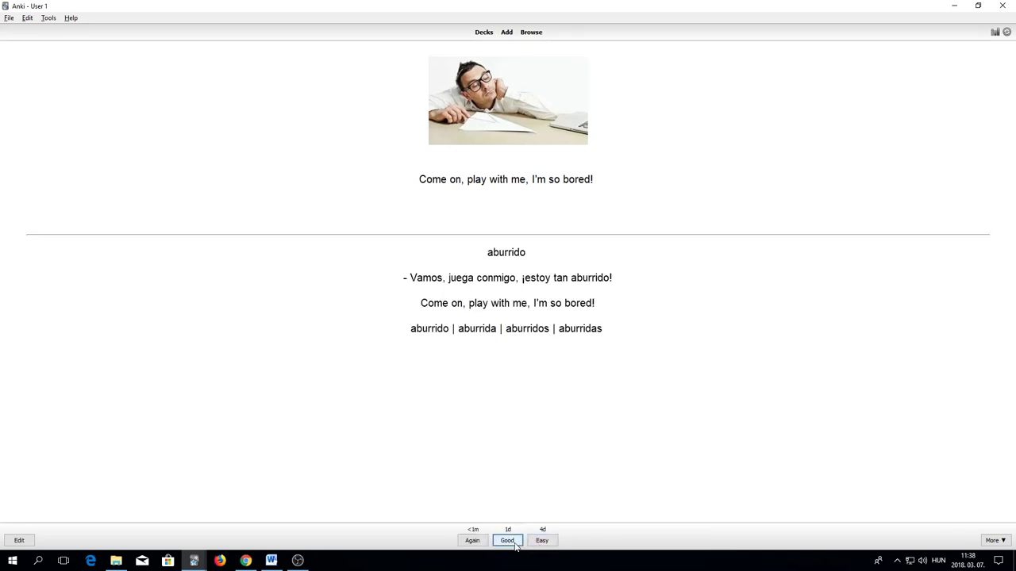